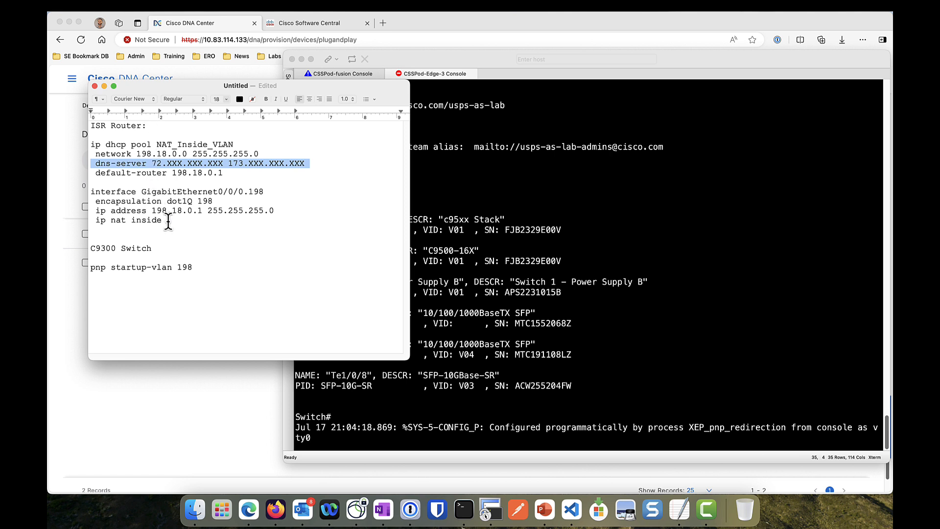
# Review the VLAN 198 subinterface, ip nat inside and pnp startup-vlan 198 lines in the notes
pyautogui.moveTo(167, 220); pyautogui.dragTo(87, 194)
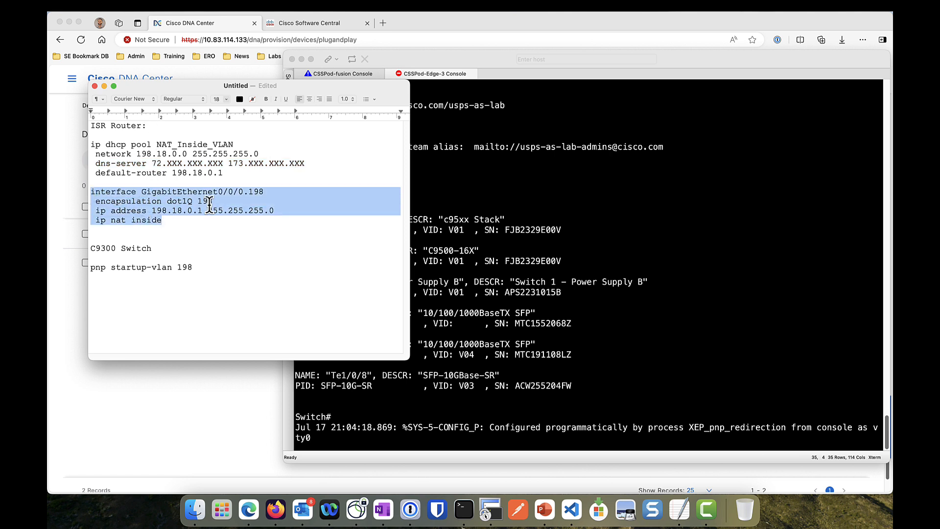
pyautogui.click(224, 210)
pyautogui.moveTo(202, 212); pyautogui.dragTo(96, 221)
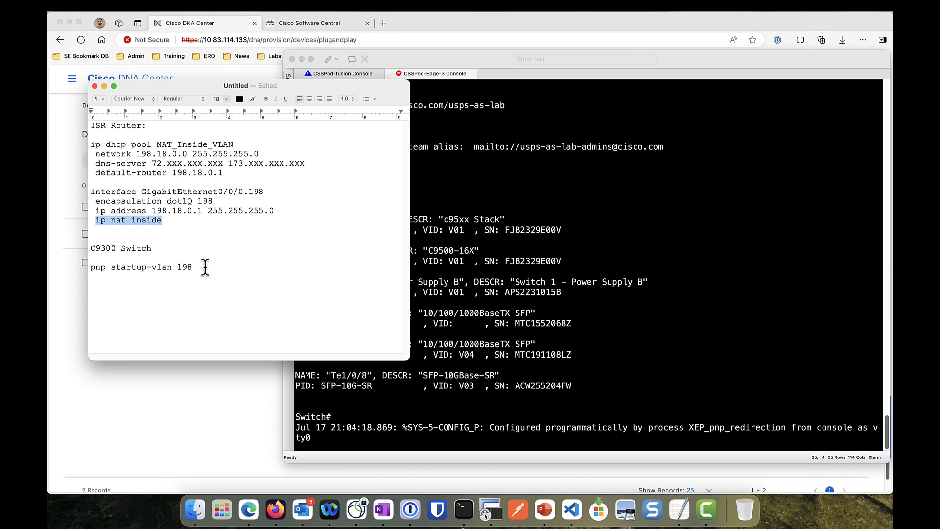
pyautogui.moveTo(208, 265); pyautogui.dragTo(87, 266)
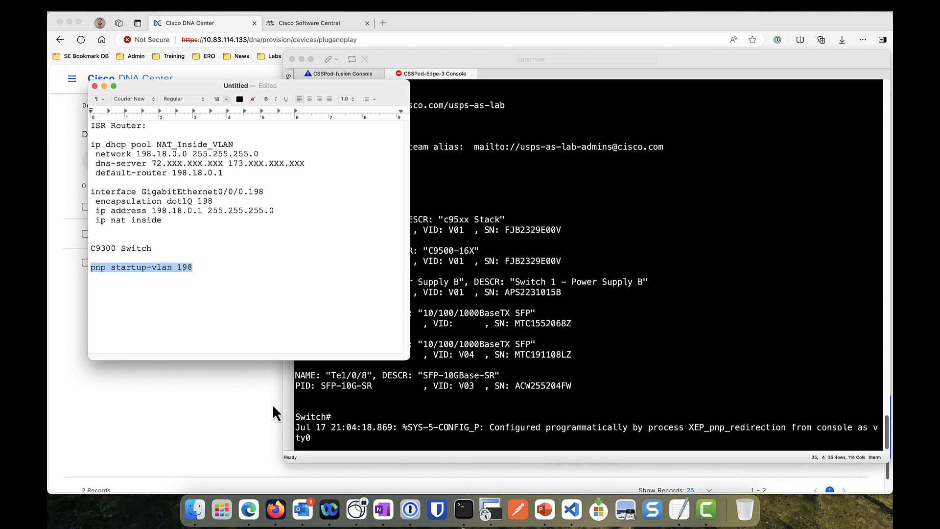
pyautogui.click(228, 413)
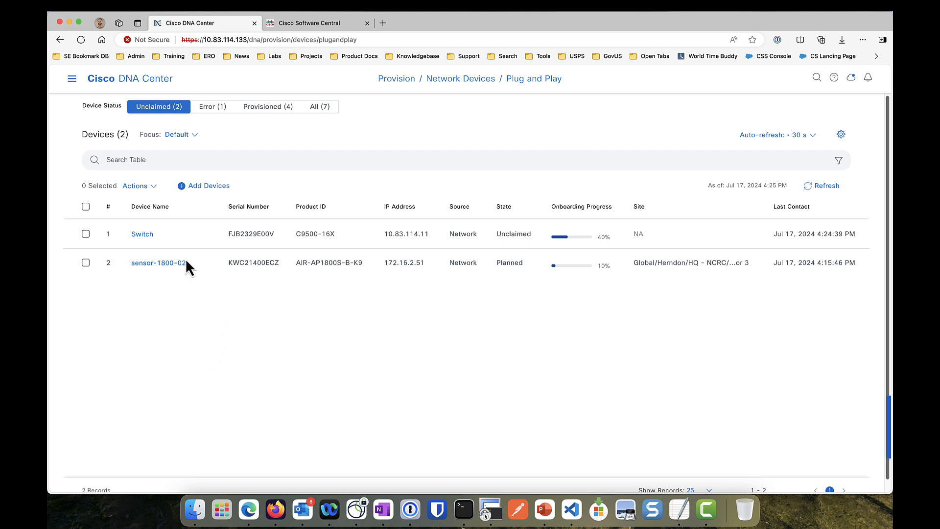
# Delete the unclaimed C9500-16X Switch from DNA Center's Plug and Play device list
pyautogui.click(85, 235)
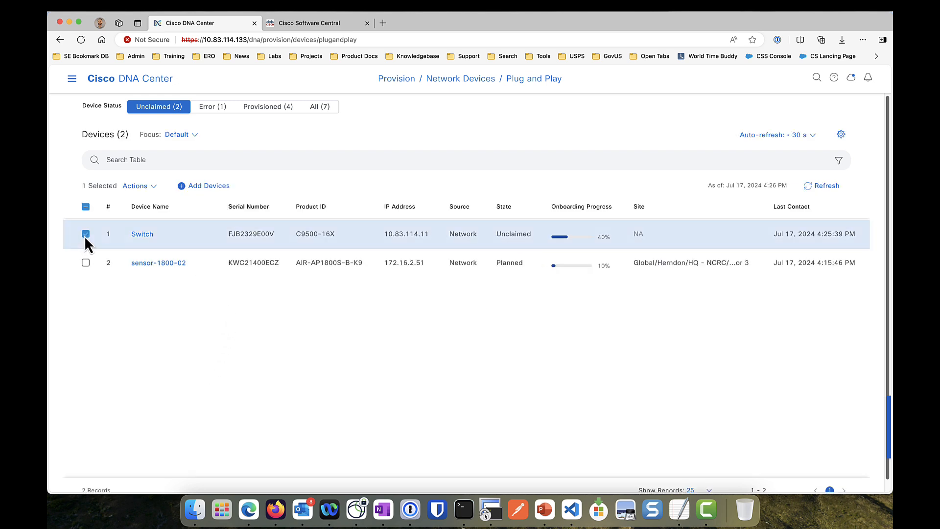
pyautogui.click(142, 188)
pyautogui.click(147, 266)
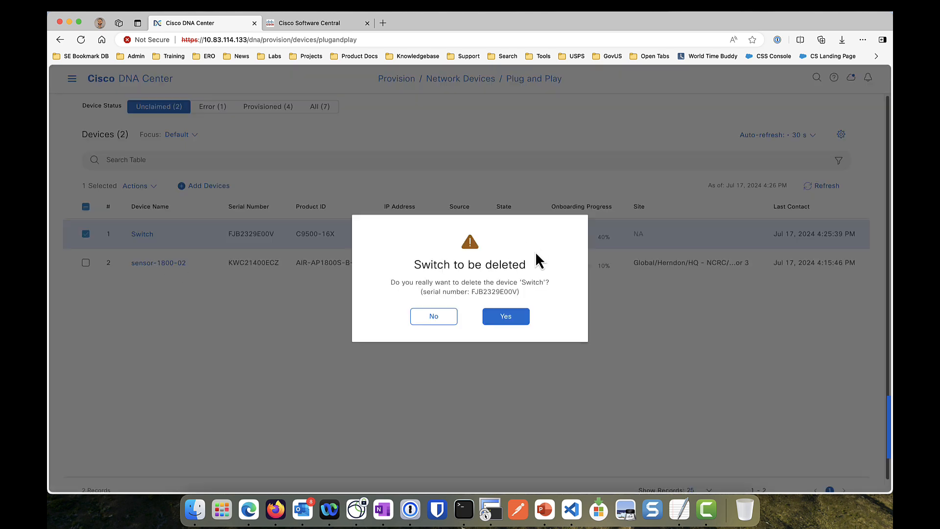
pyautogui.click(502, 316)
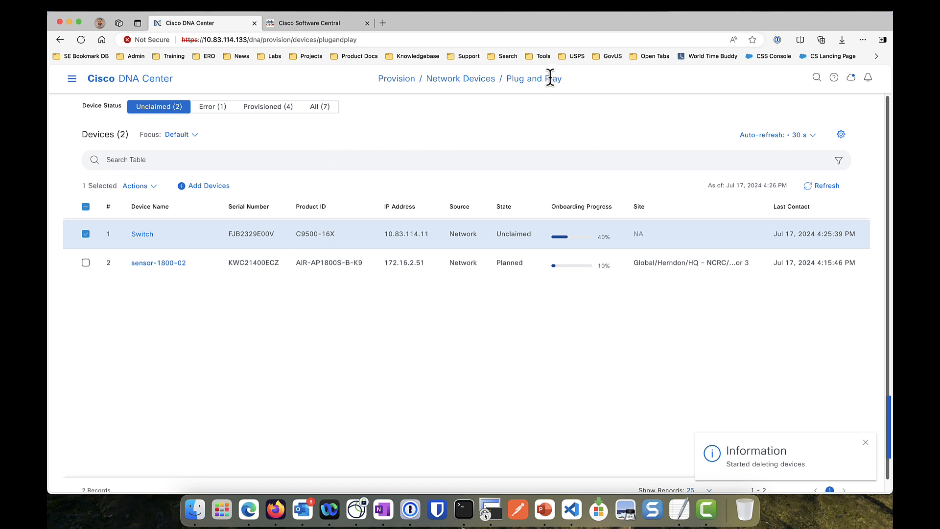
pyautogui.click(325, 27)
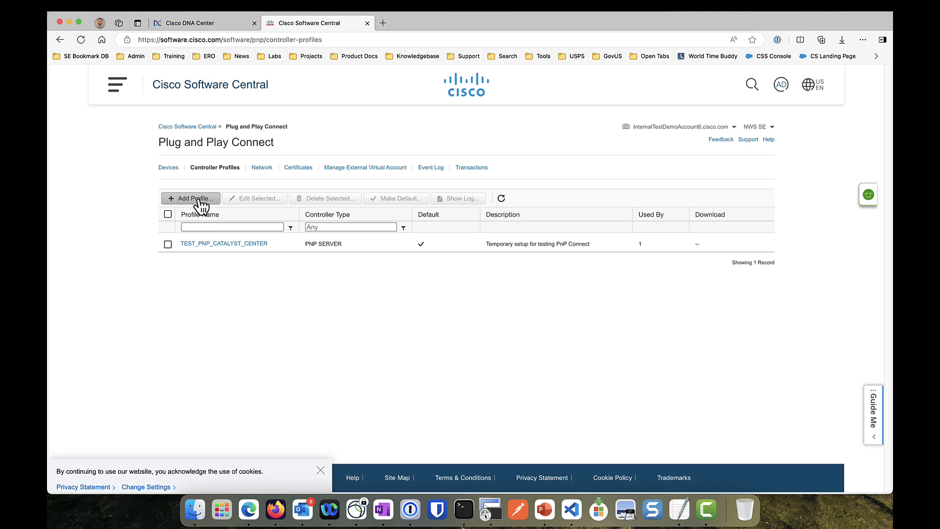
# Confirm the TEST_PNP_CATALYST_CENTER profile's IPv4 address is 10.83.114.133, then view the Devices list
pyautogui.click(221, 247)
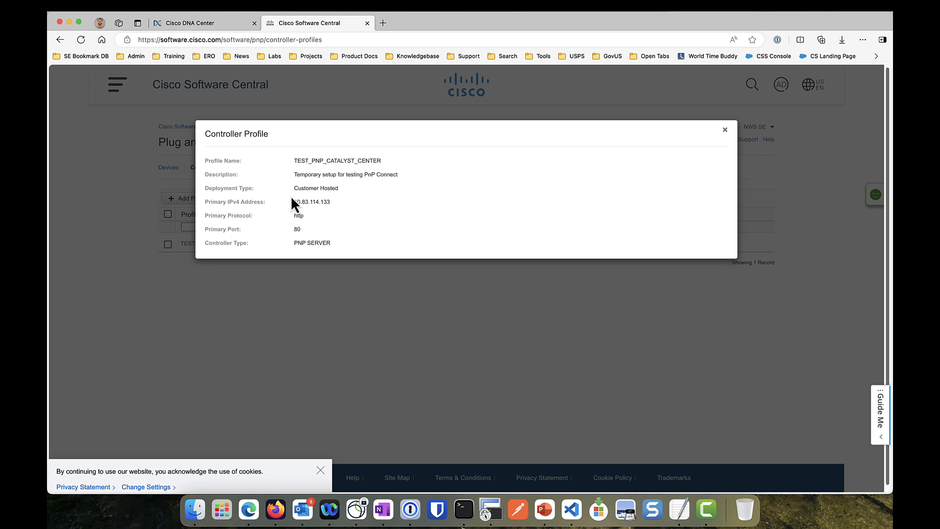
pyautogui.moveTo(292, 201); pyautogui.dragTo(350, 225)
pyautogui.click(725, 131)
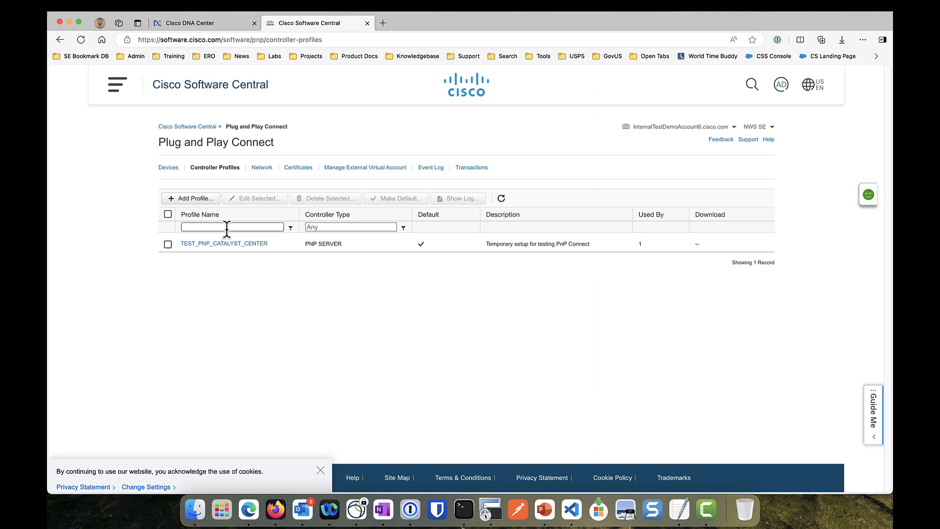
pyautogui.click(171, 168)
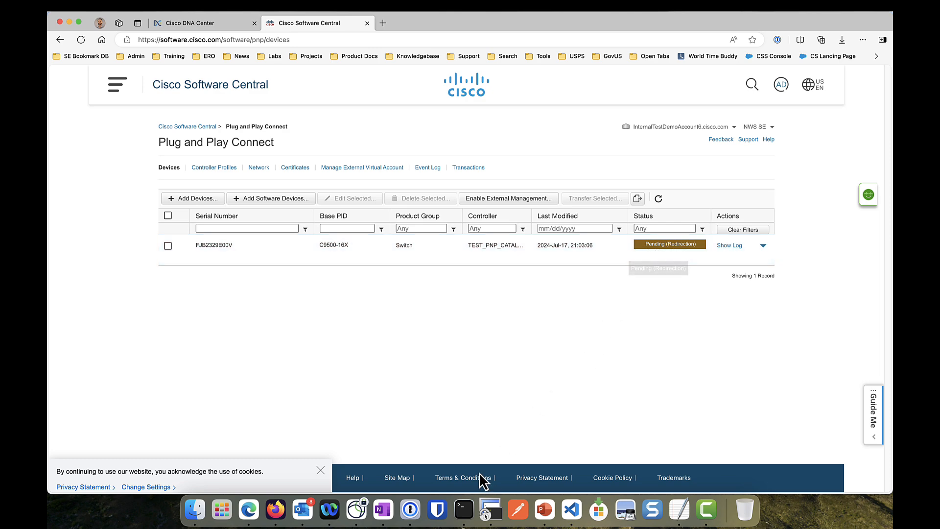
# Run 'pnpa service reset' on the switch console and answer 'yes' to erase config and reload
pyautogui.click(491, 512)
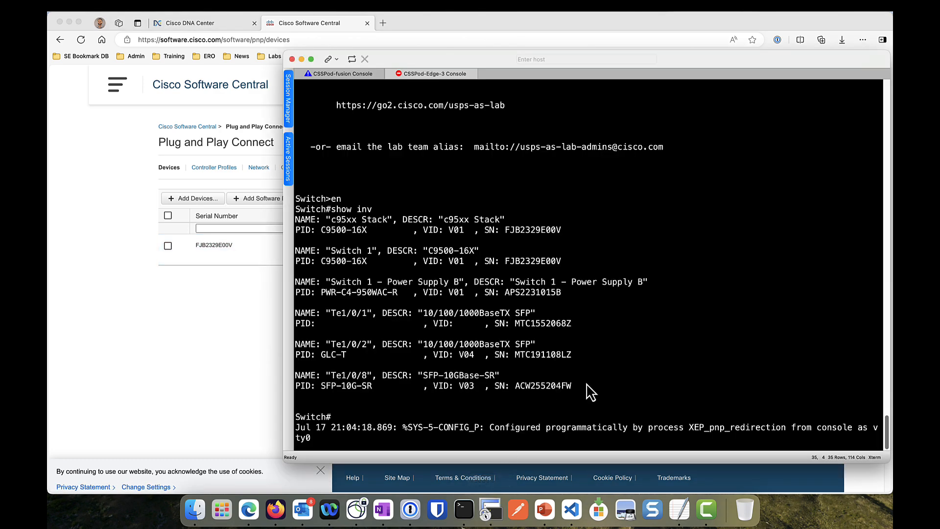
pyautogui.press('Return')
pyautogui.press('Return')
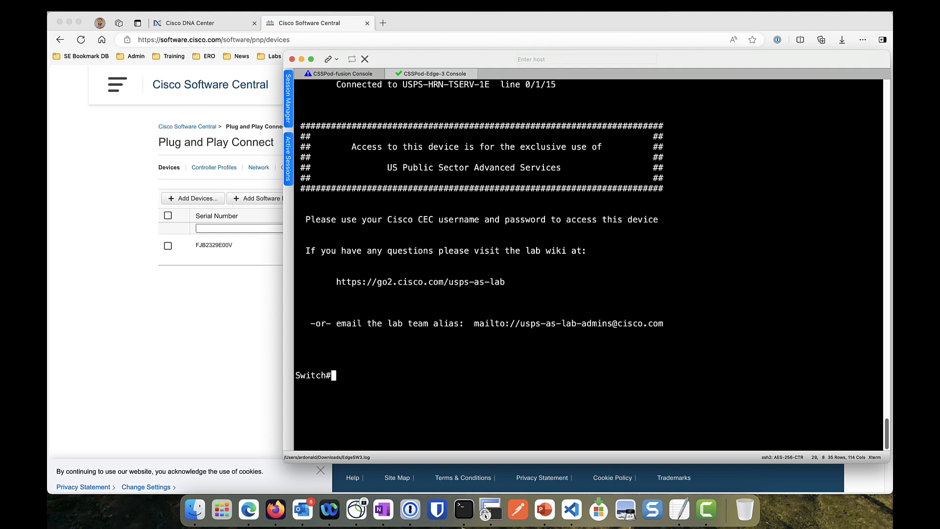
pyautogui.write('pnpa service reset')
pyautogui.press('Return')
pyautogui.write('yes')
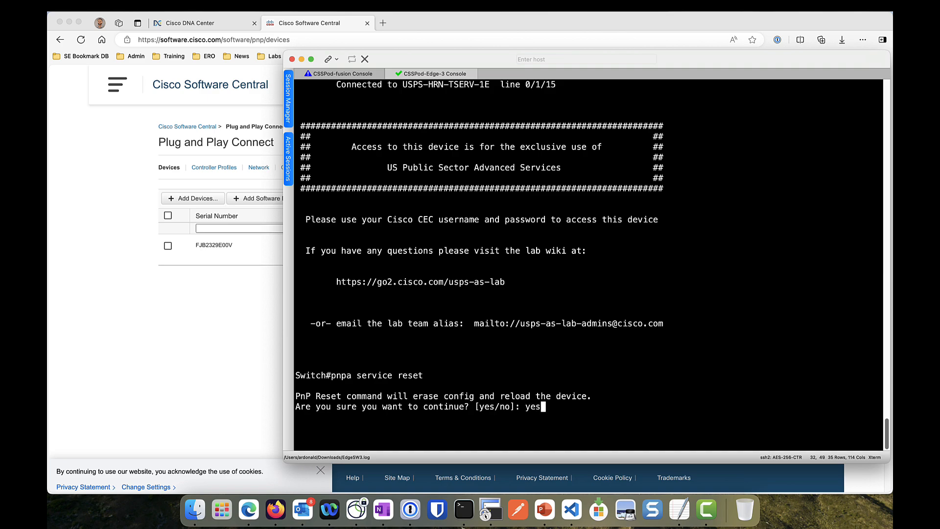
pyautogui.press('Return')
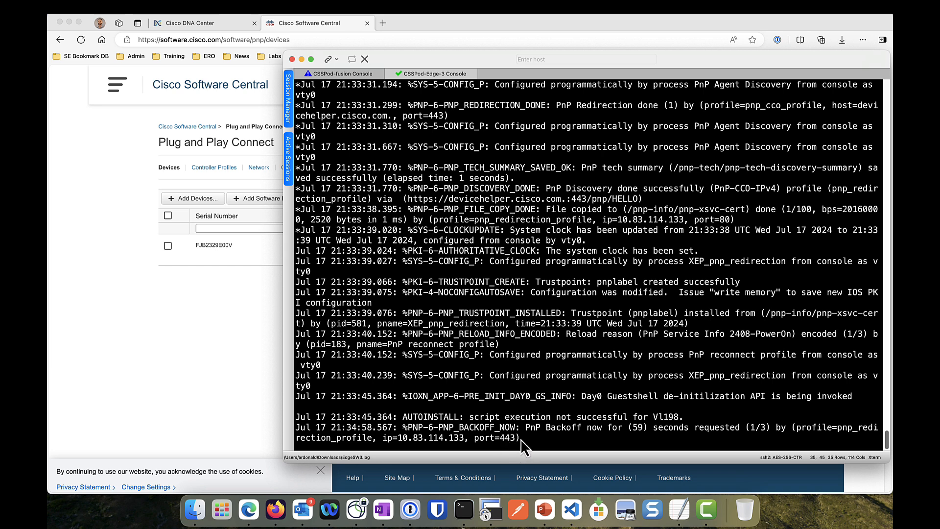
# Highlight the devicehelper.cisco.com discovery URL and port 443 in the console's redirection log
pyautogui.click(517, 439)
pyautogui.moveTo(513, 437); pyautogui.dragTo(474, 437)
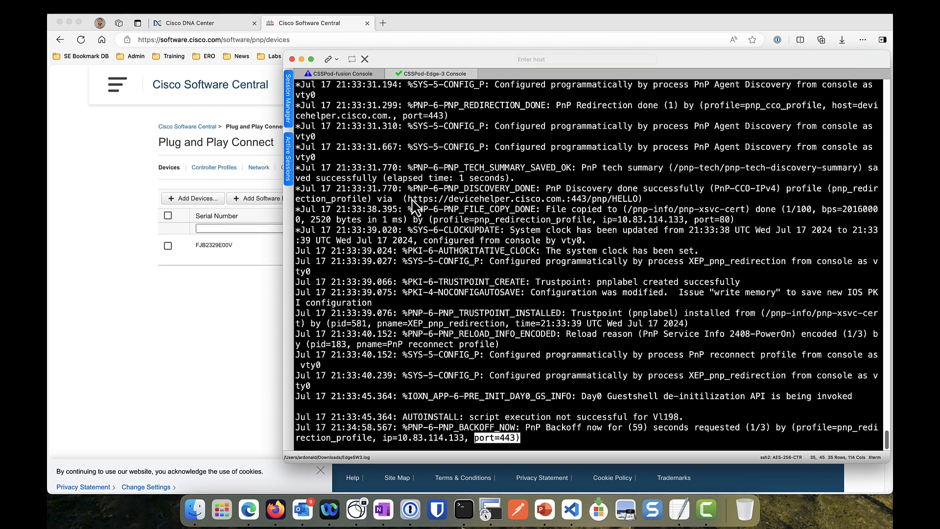
pyautogui.moveTo(408, 198); pyautogui.dragTo(641, 202)
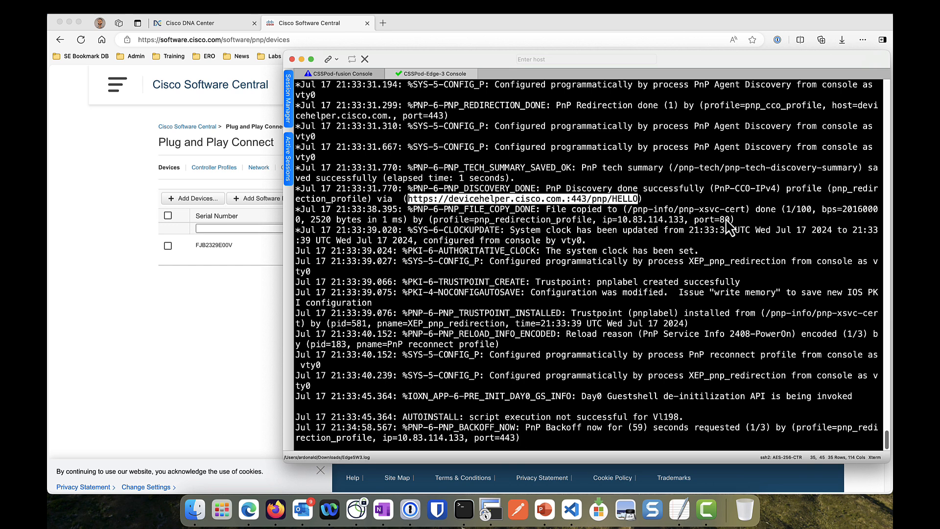
pyautogui.moveTo(737, 222); pyautogui.dragTo(431, 224)
pyautogui.click(644, 220)
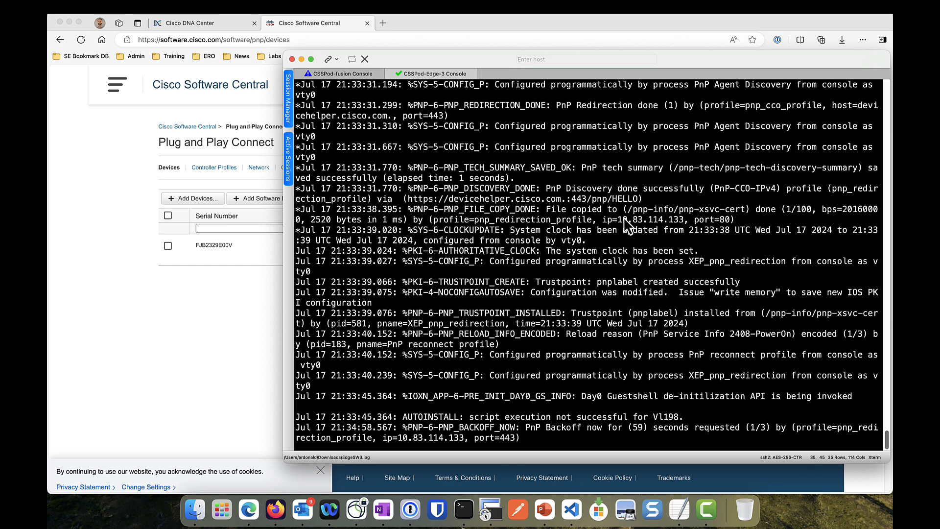
# Trace the controller address 10.83.114.133 with port 443 in the log, then return to DNA Center
pyautogui.moveTo(619, 221); pyautogui.dragTo(730, 223)
pyautogui.moveTo(523, 441); pyautogui.dragTo(385, 442)
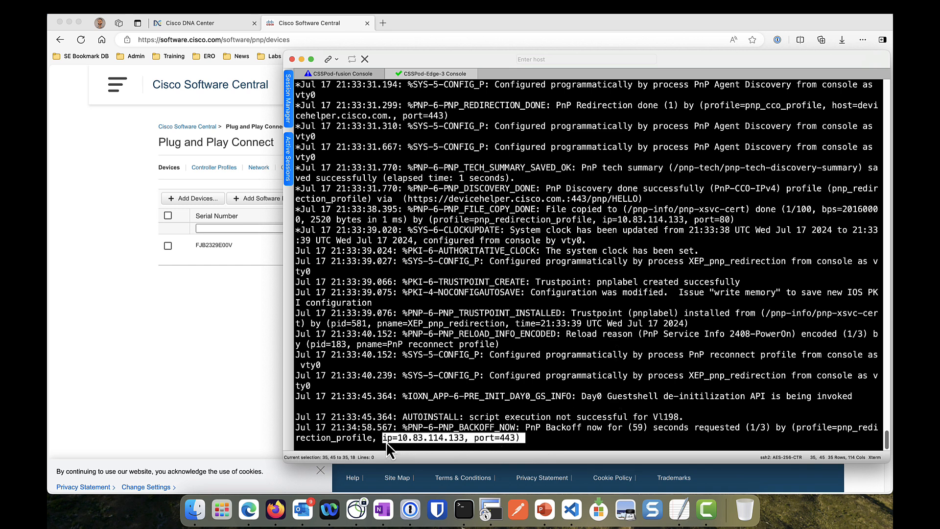
pyautogui.click(527, 440)
pyautogui.click(510, 438)
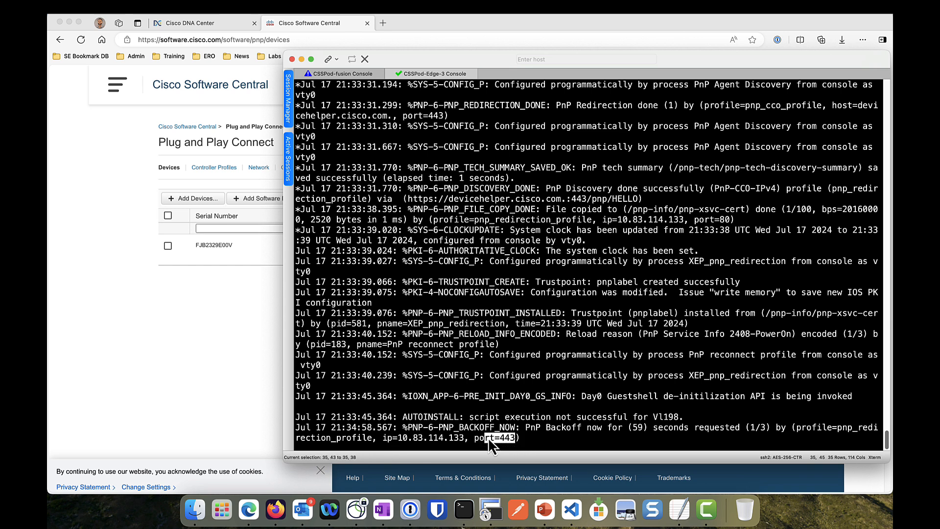
pyautogui.moveTo(479, 437); pyautogui.dragTo(475, 437)
pyautogui.click(179, 22)
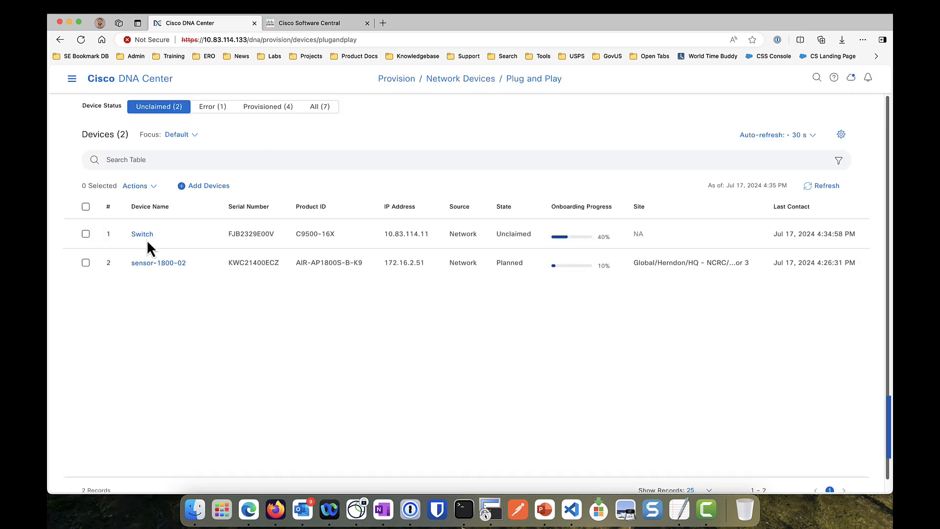
pyautogui.moveTo(289, 233); pyautogui.dragTo(266, 234)
pyautogui.moveTo(436, 233); pyautogui.dragTo(383, 236)
pyautogui.moveTo(237, 40); pyautogui.dragTo(248, 39)
pyautogui.click(376, 230)
# Reload the Plug and Play Connect device list and check the switch's log for Redirect Successful at 21:33:29
pyautogui.click(316, 24)
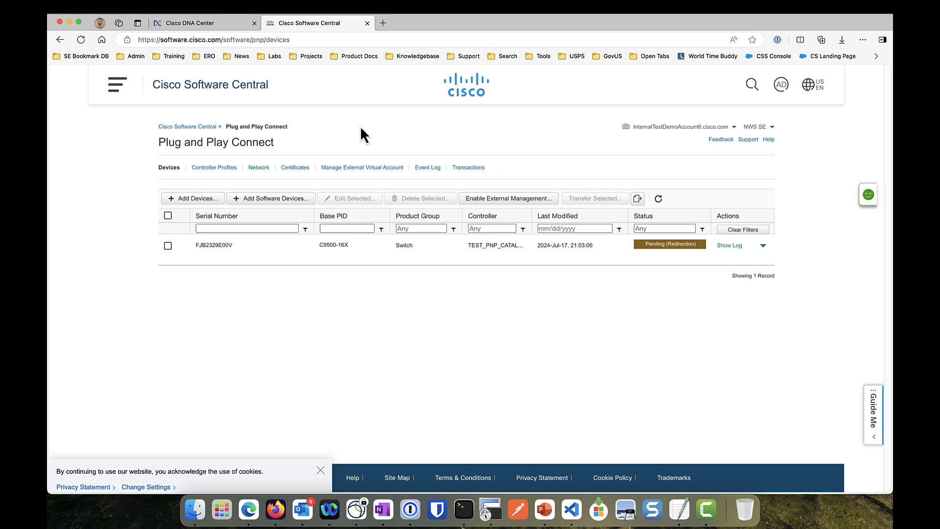
pyautogui.click(81, 41)
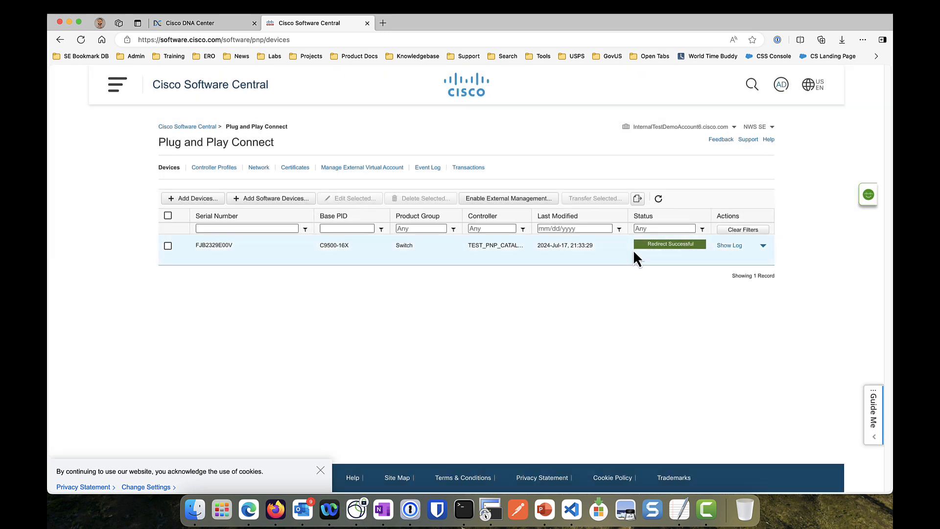
pyautogui.click(730, 246)
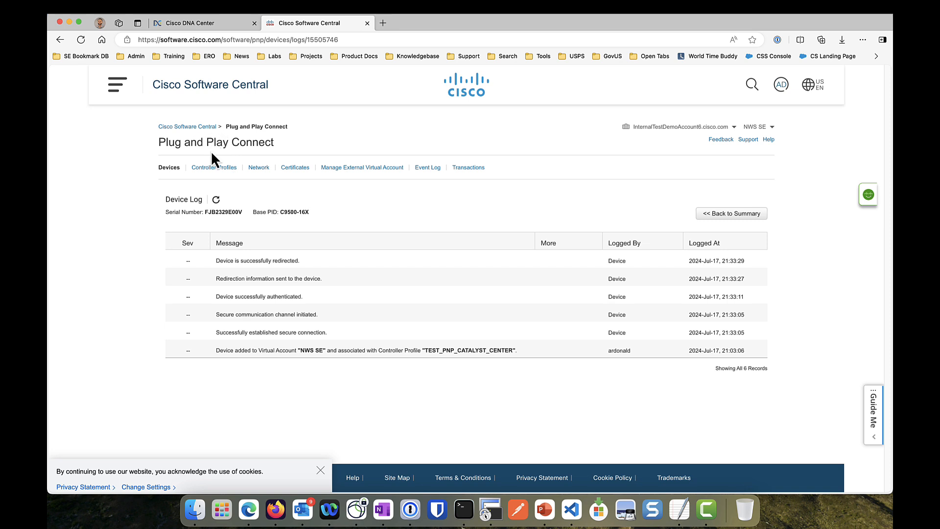
pyautogui.click(175, 168)
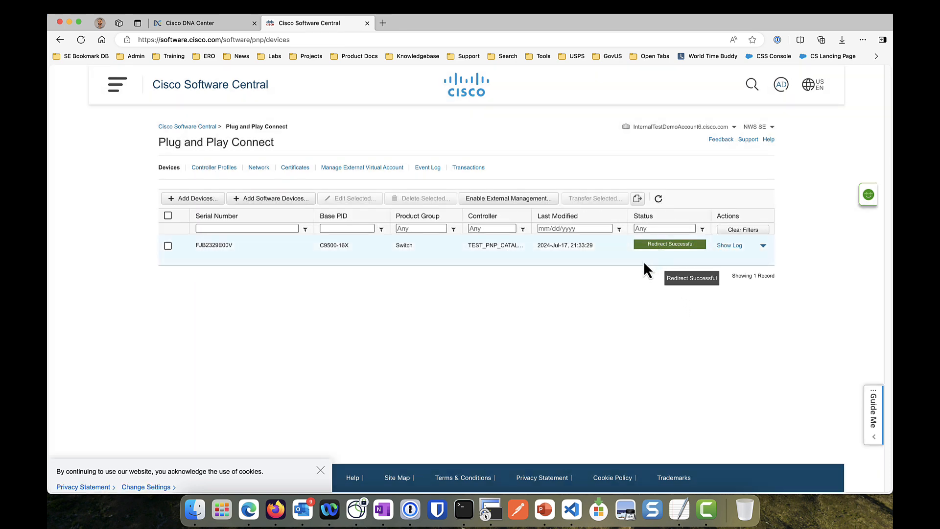
pyautogui.click(491, 509)
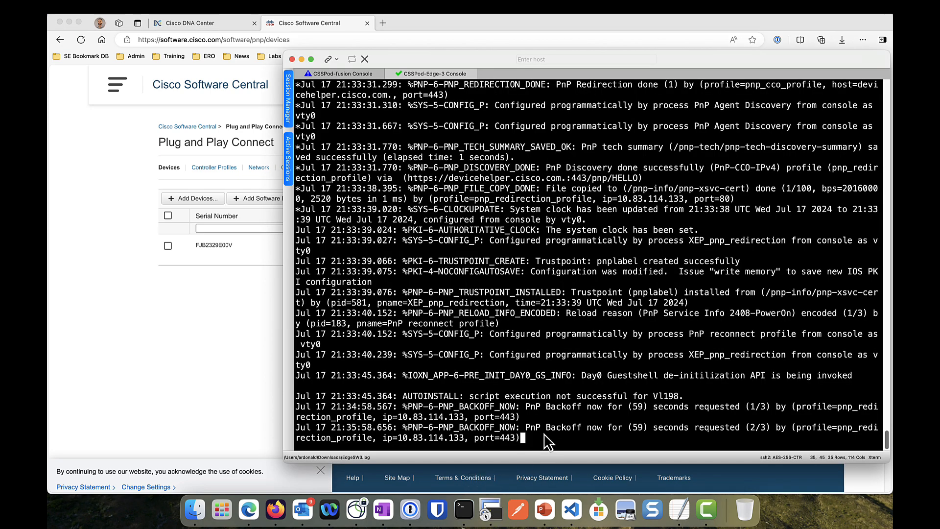
pyautogui.click(205, 331)
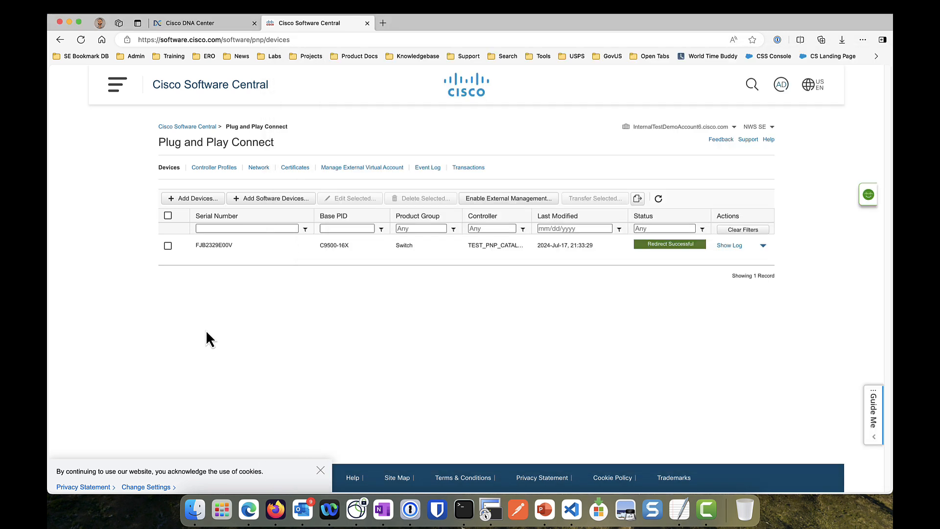